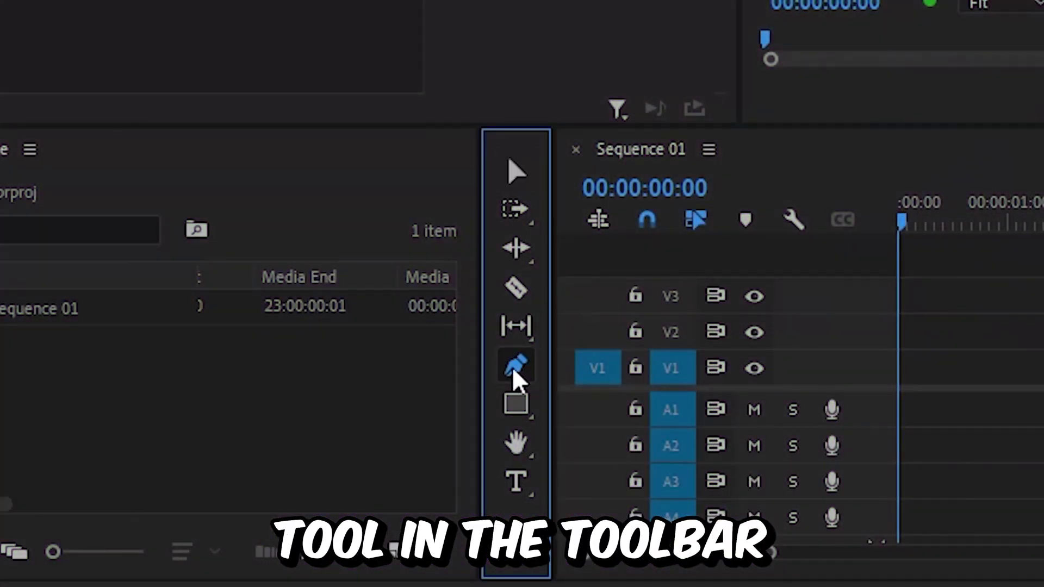
- Draw a two-point white horizontal line across the frame's middle with the Pen tool
{"action": "left_click", "coordinate": [512, 367]}
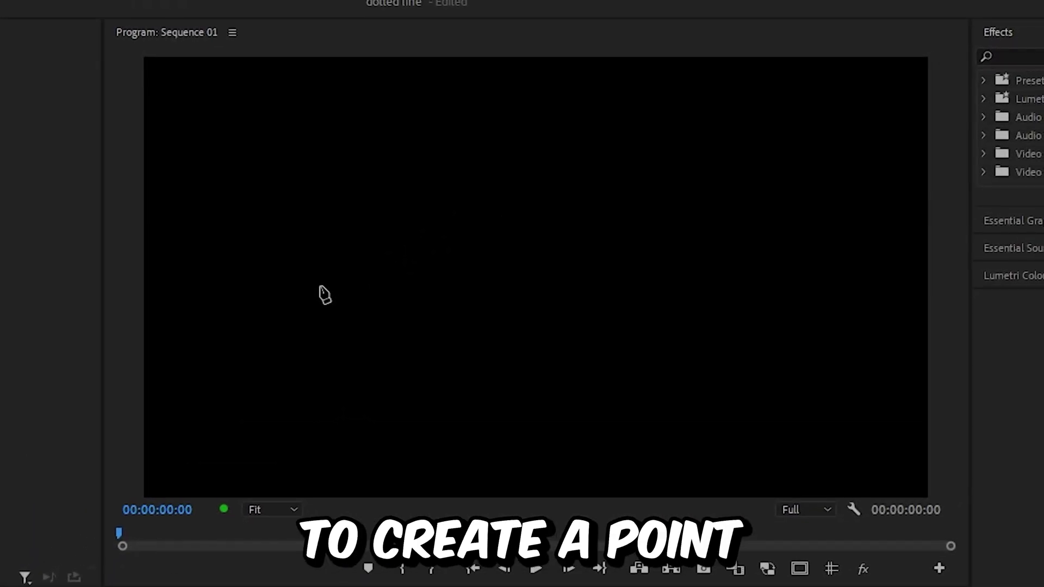
{"action": "left_click", "coordinate": [321, 288]}
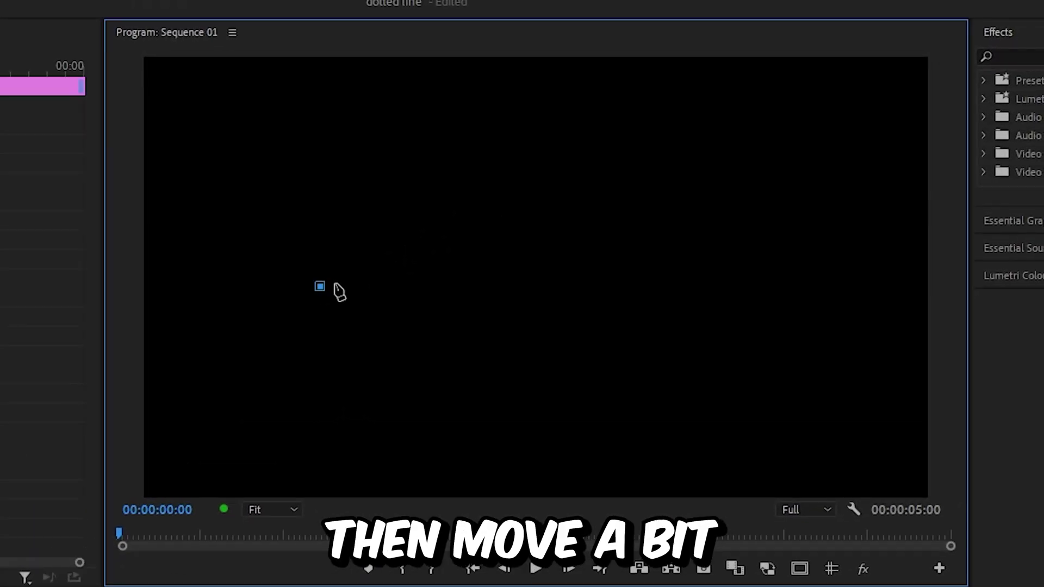
{"action": "left_click", "coordinate": [757, 286]}
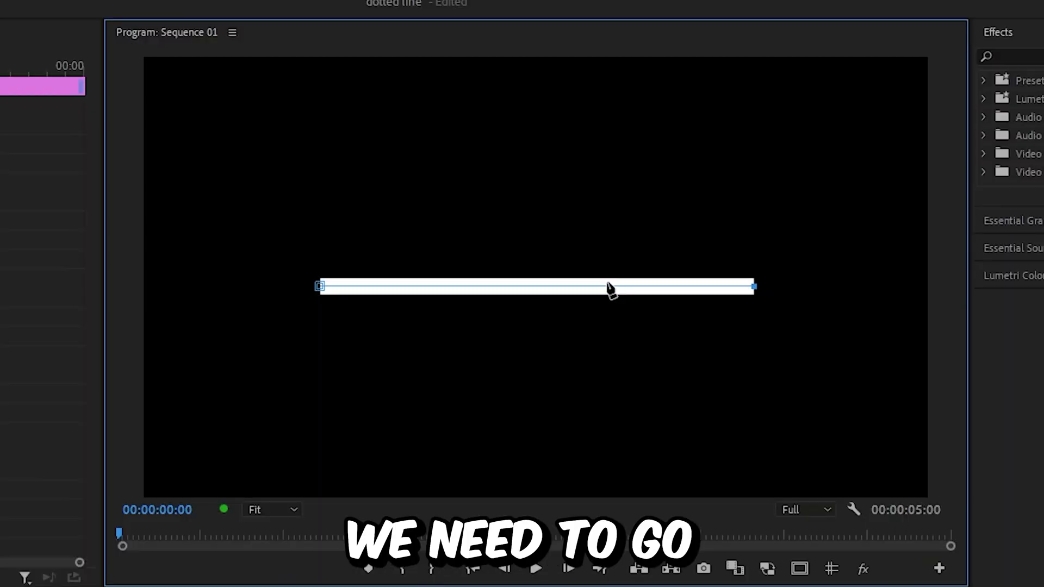
{"action": "type", "text": "venetian"}
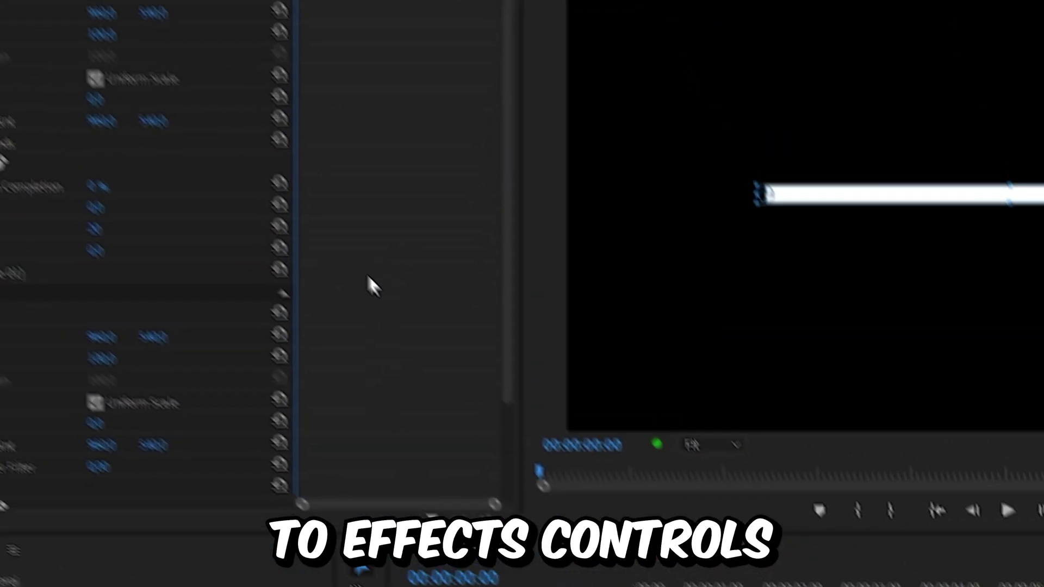
- Set Venetian Blinds completion 30%, width about 184, and rotation and direction to 90°
{"action": "left_click", "coordinate": [199, 278]}
{"action": "type", "text": "3"}
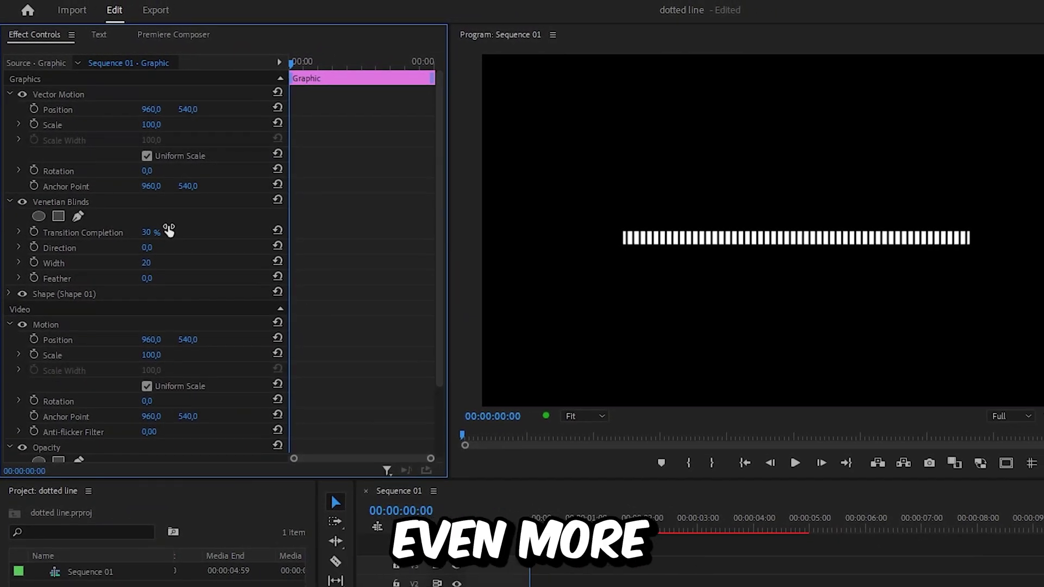
{"action": "left_click_drag", "start_coordinate": [148, 263], "coordinate": [152, 262]}
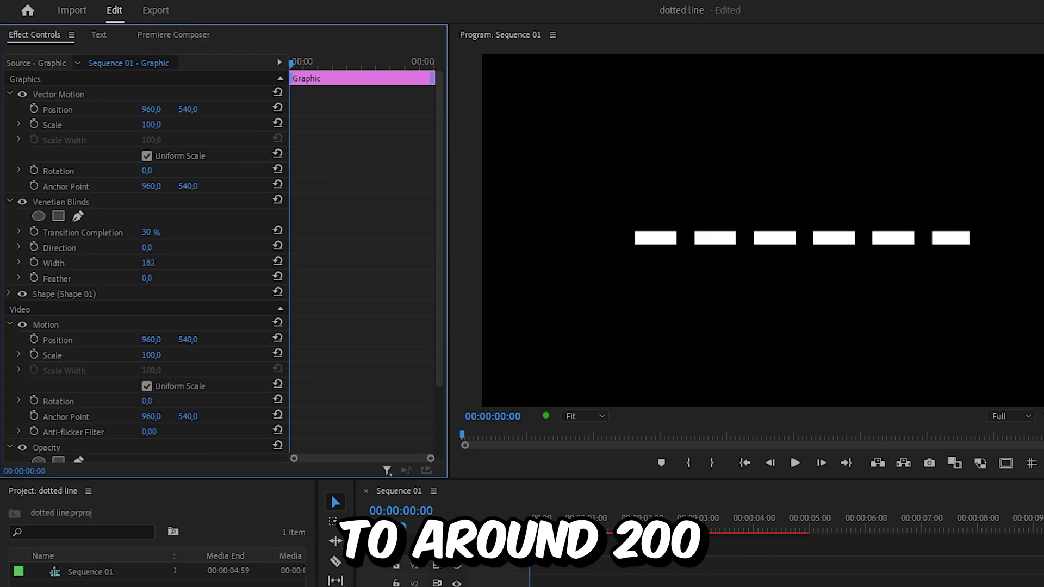
{"action": "left_click_drag", "start_coordinate": [146, 171], "coordinate": [157, 170]}
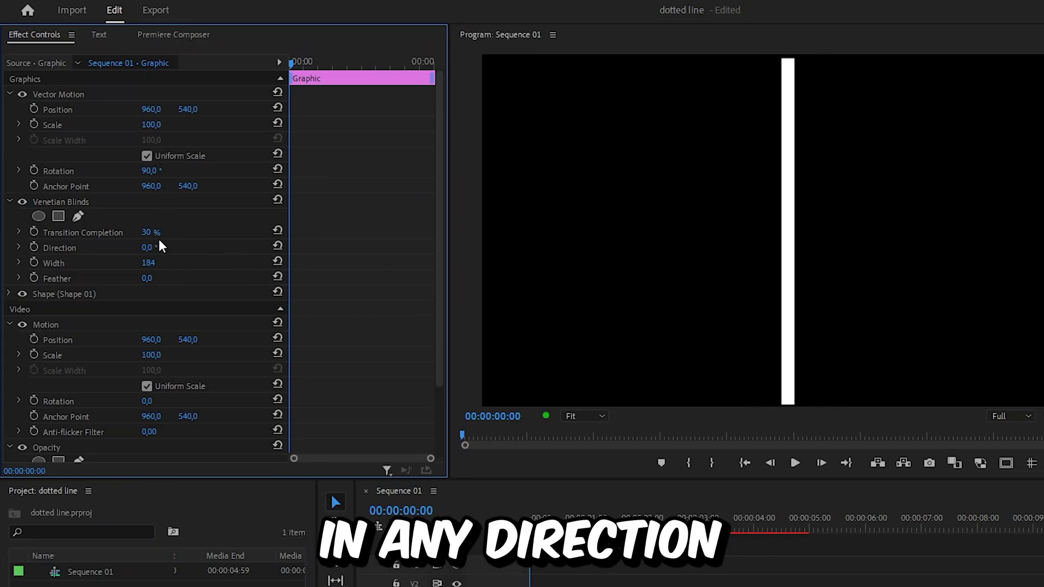
{"action": "left_click", "coordinate": [148, 247]}
{"action": "type", "text": "90"}
{"action": "key", "text": "Return"}
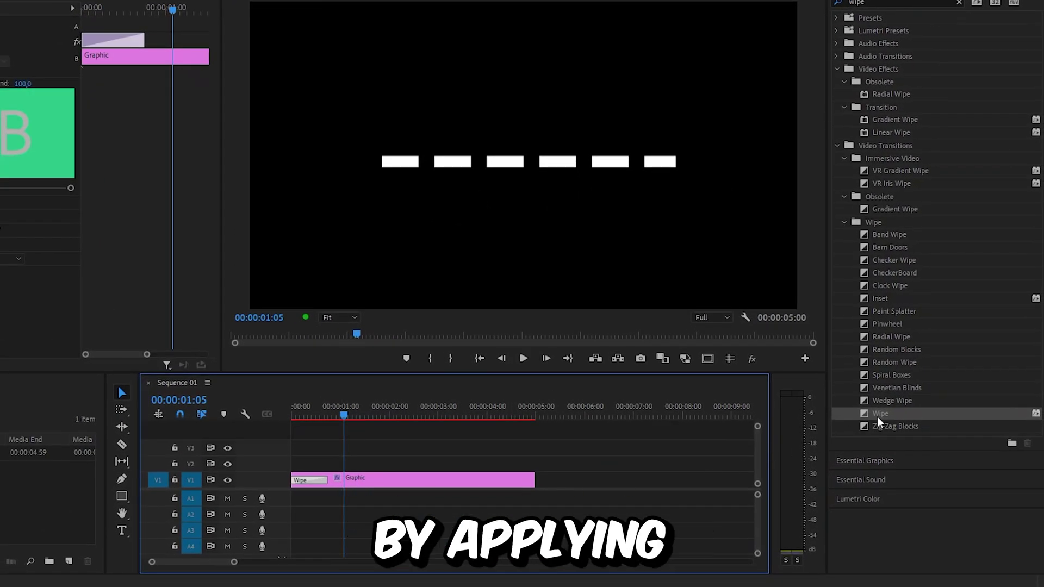
- Add a Wipe transition at the clip's end, preview it, and set it to Reverse
{"action": "left_click_drag", "start_coordinate": [525, 486], "coordinate": [524, 487]}
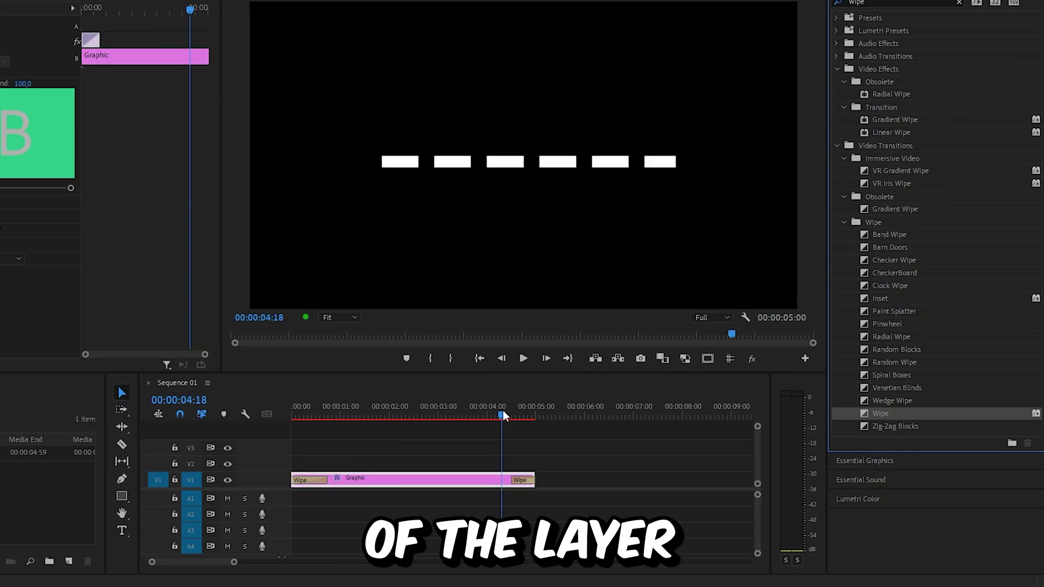
{"action": "left_click", "coordinate": [489, 408]}
{"action": "key", "text": "space"}
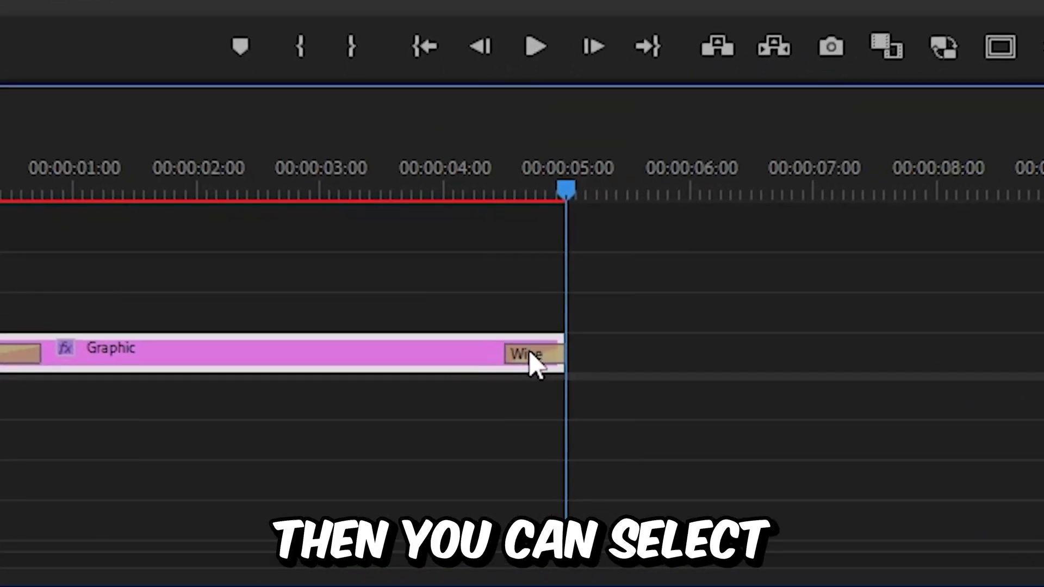
{"action": "left_click", "coordinate": [521, 481]}
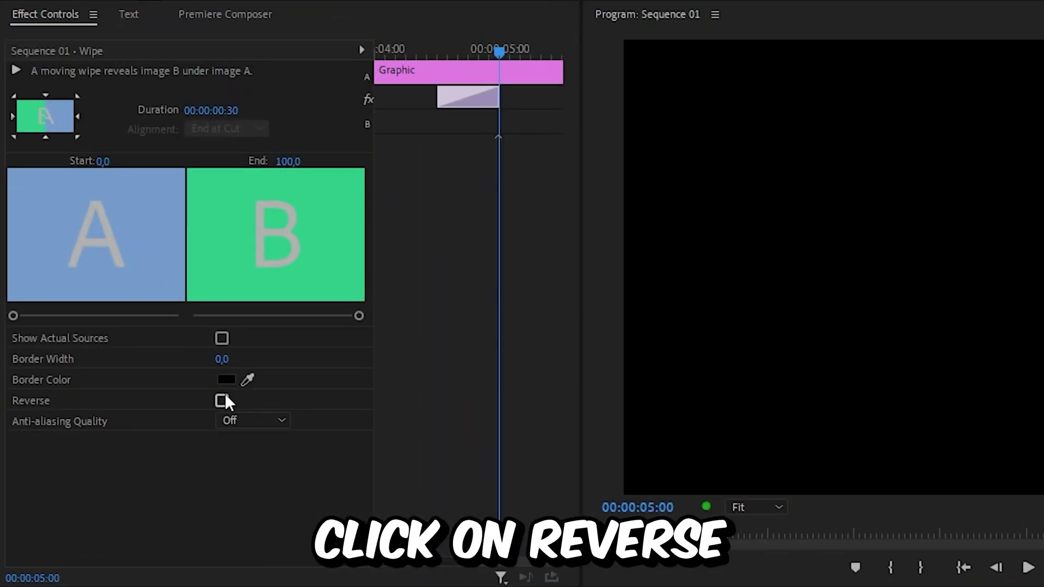
{"action": "left_click", "coordinate": [223, 401]}
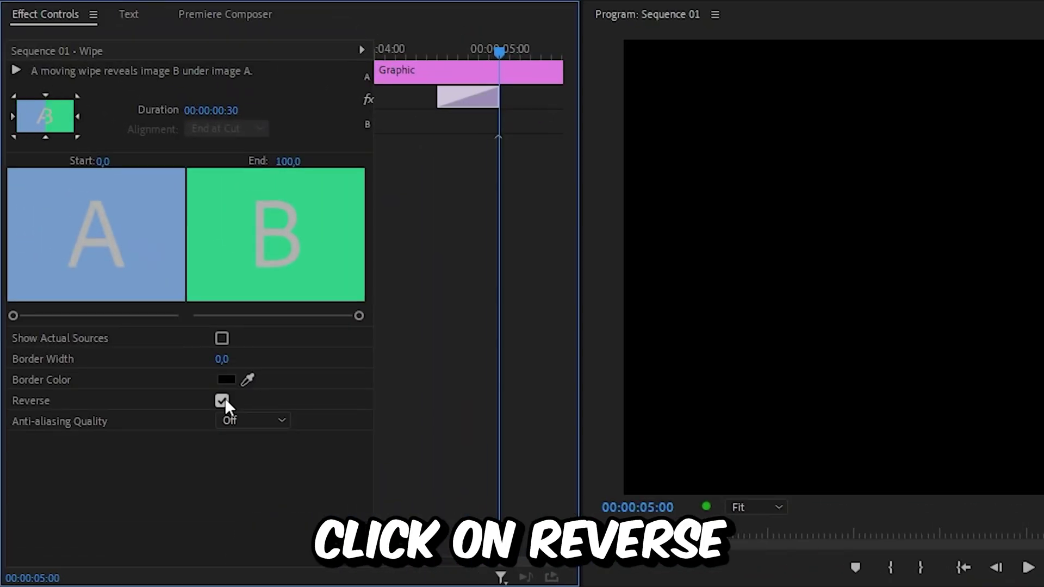